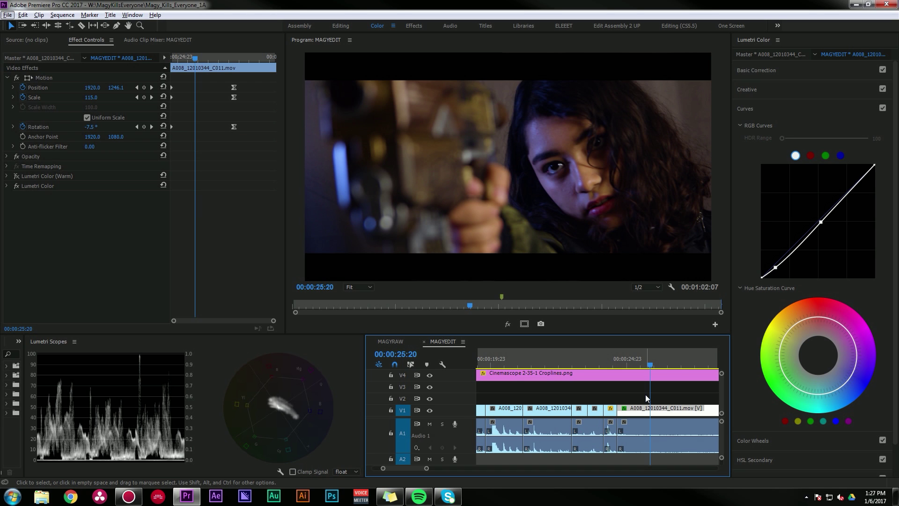
Review the MAGYEDIT shots, zooming the timeline and checking the A008_12010344_C011.mov clip.
key("backslash")
mouse_move(548, 368)
left_mouse_down()
mouse_move(533, 368)
mouse_move(561, 372)
left_mouse_up()
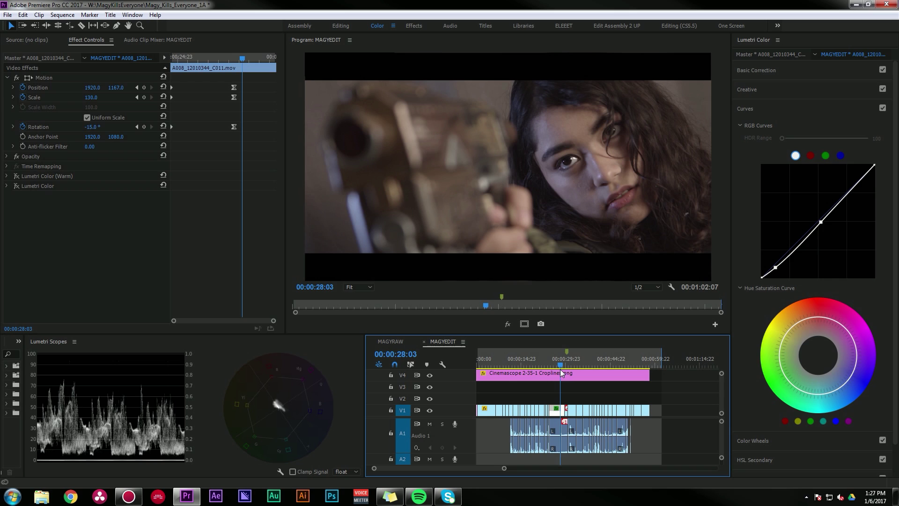
left_click(501, 263)
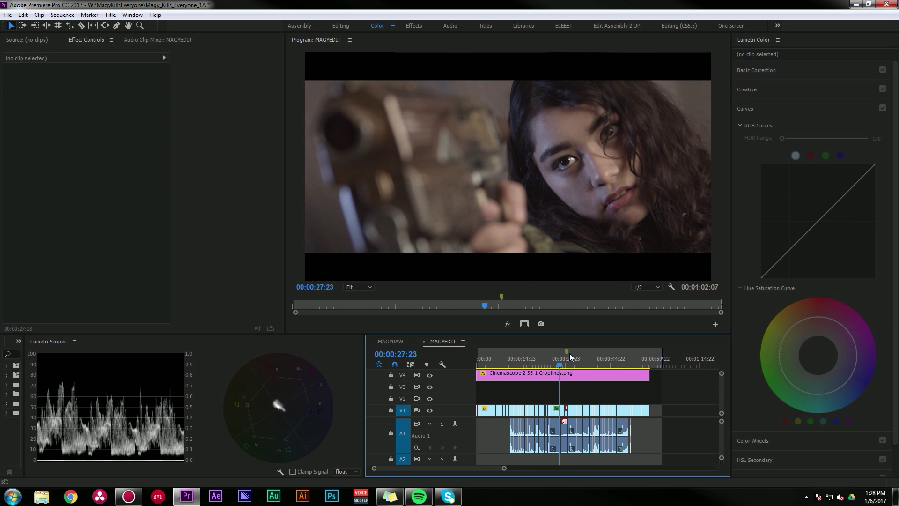
left_click_drag(569, 367, 606, 366)
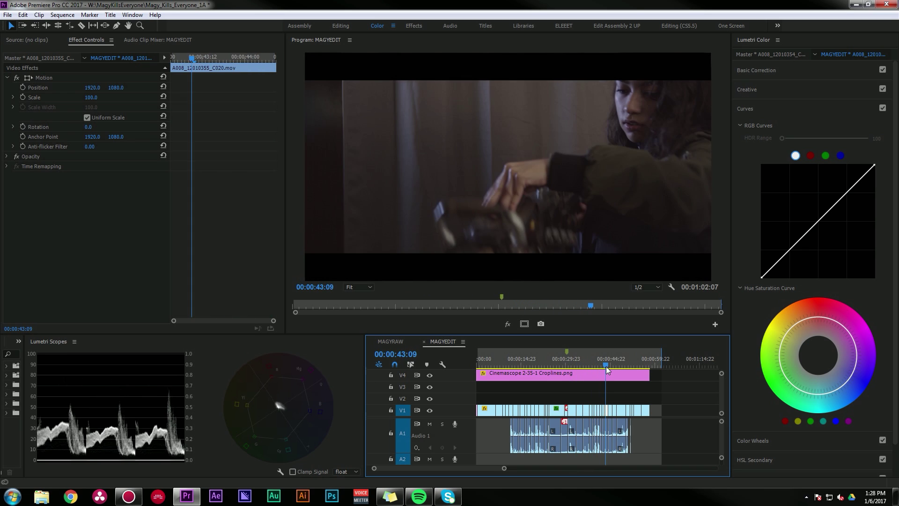
left_click(555, 365)
left_click(557, 410)
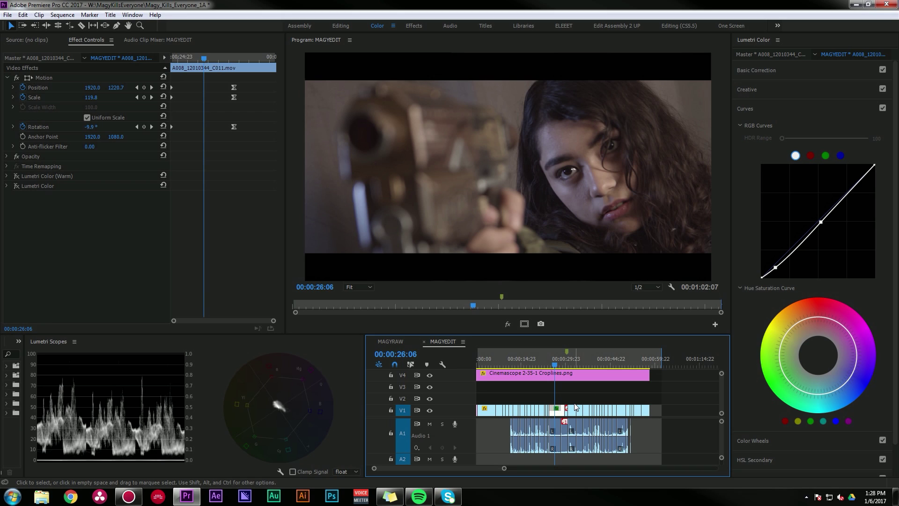
left_click(578, 392)
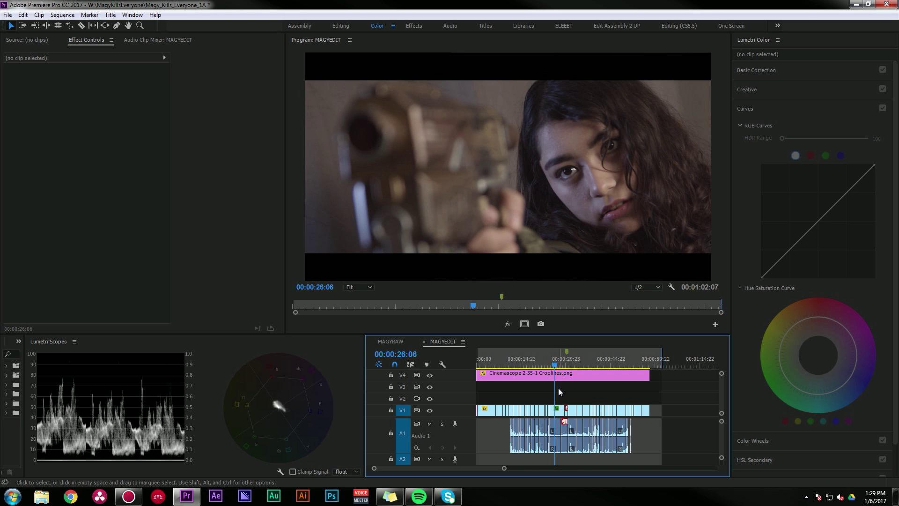
key("=")
left_click_drag(512, 365, 615, 380)
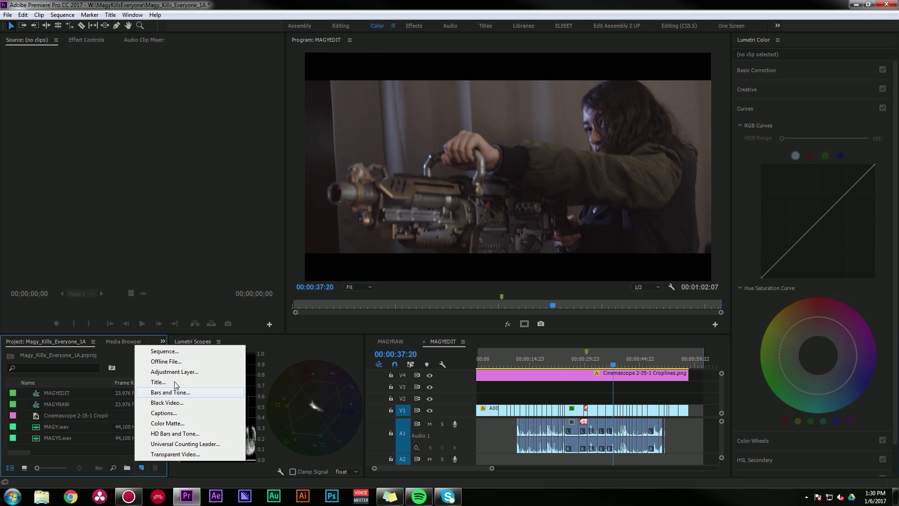
Create an adjustment layer, place it on V2 at the start, and extend it to the sequence end.
left_click(180, 373)
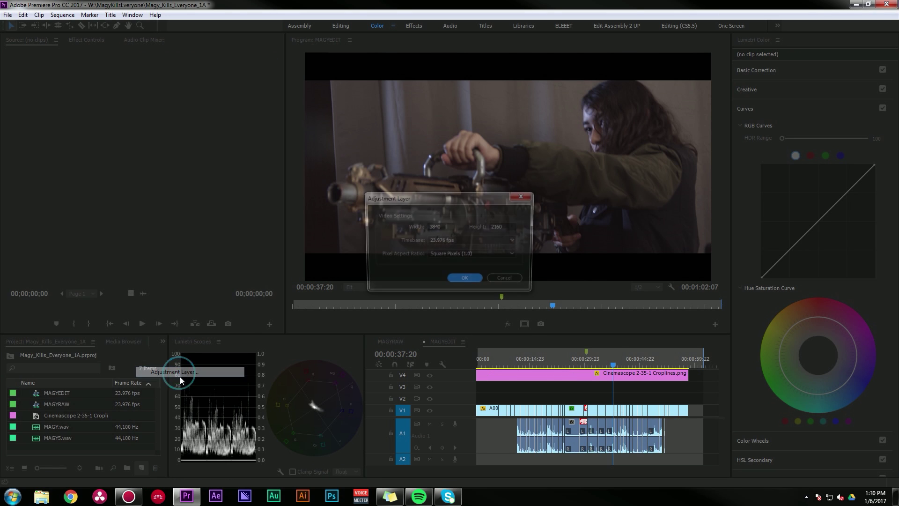
key("Return")
left_click_drag(65, 392, 484, 397)
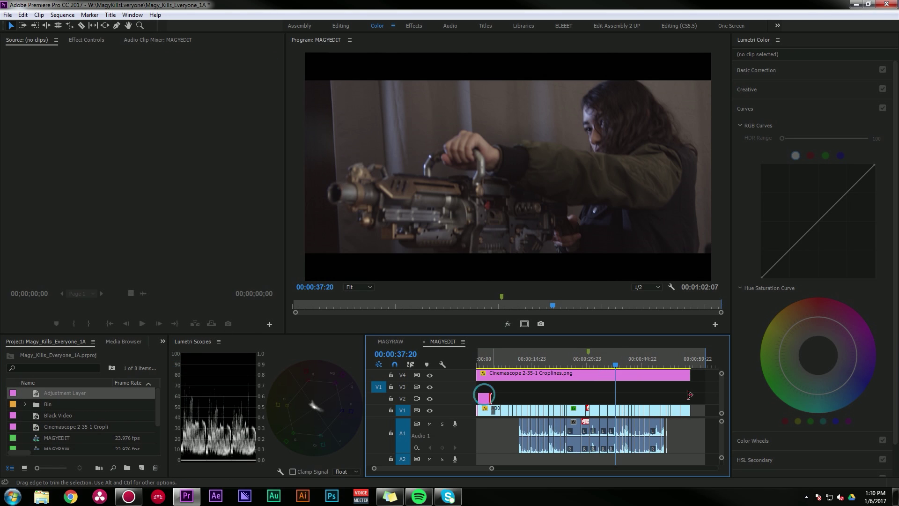
left_click_drag(689, 394, 691, 394)
Select the adjustment layer and scrub the shots to check its Temperature -14.1, Saturation 140.2 grade.
left_click(581, 365)
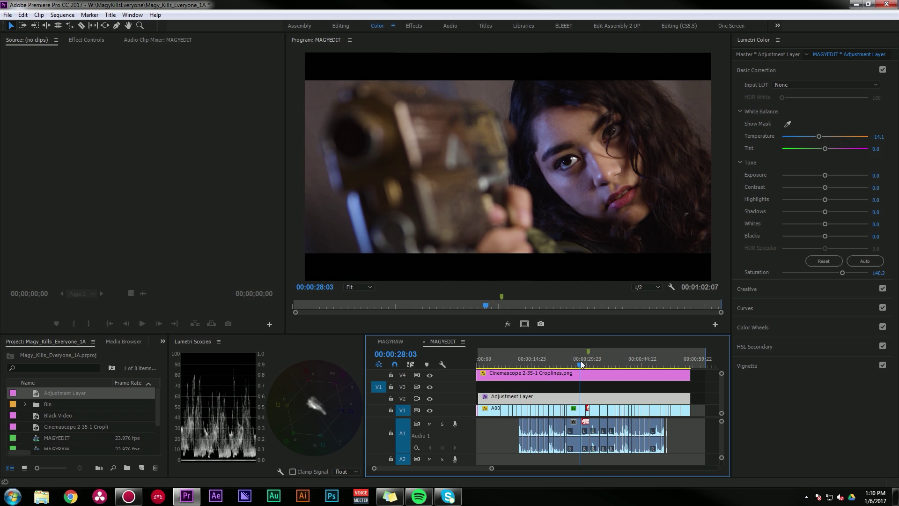
left_click(551, 387)
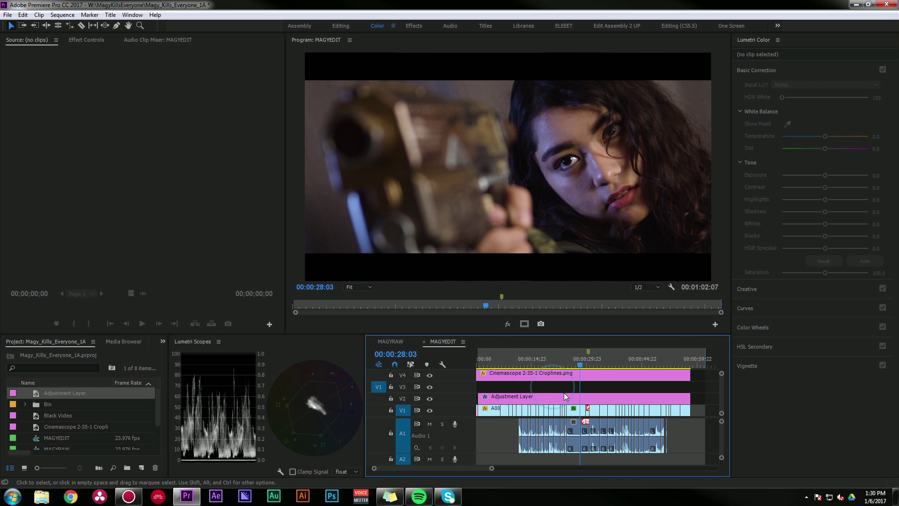
left_click(568, 397)
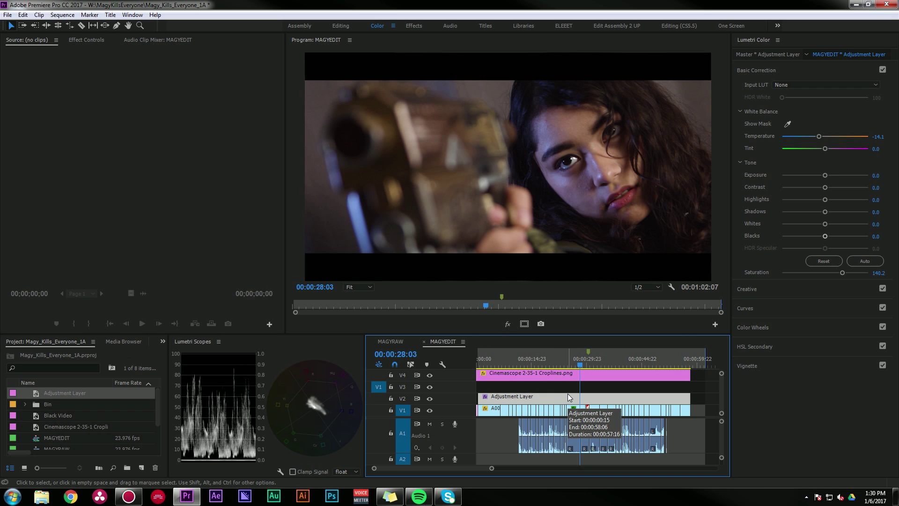
left_click(544, 365)
left_click_drag(545, 365, 575, 372)
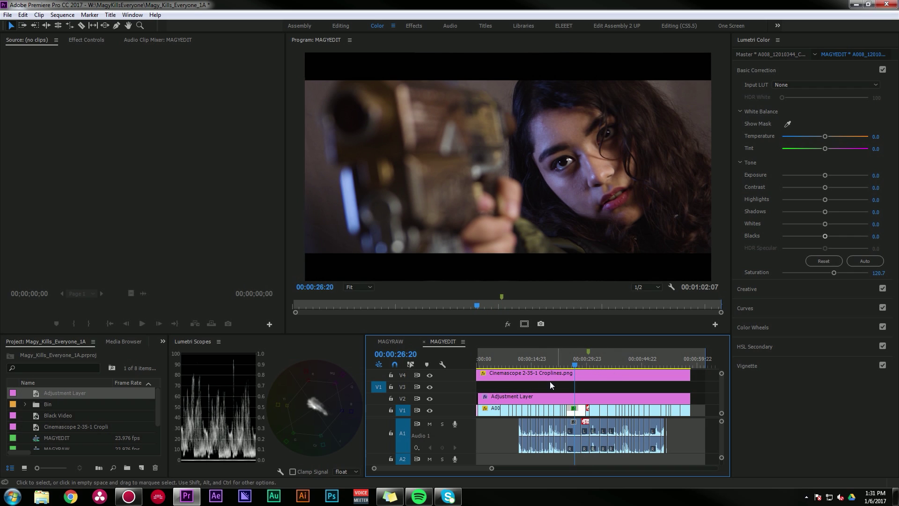
Raise the dark hands-on-gun shot's Exposure to 0.9 and compare it with neighbouring shots.
left_click(629, 369)
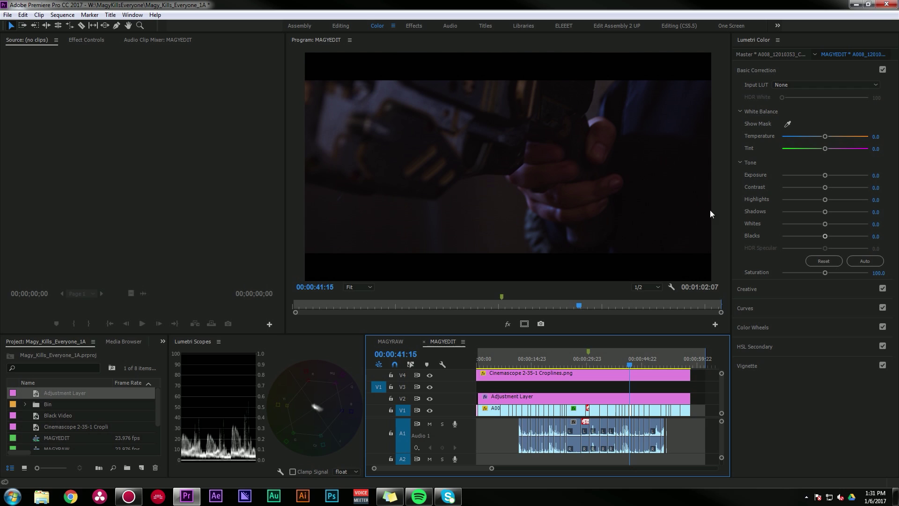
key("equal")
key("equal")
key("equal")
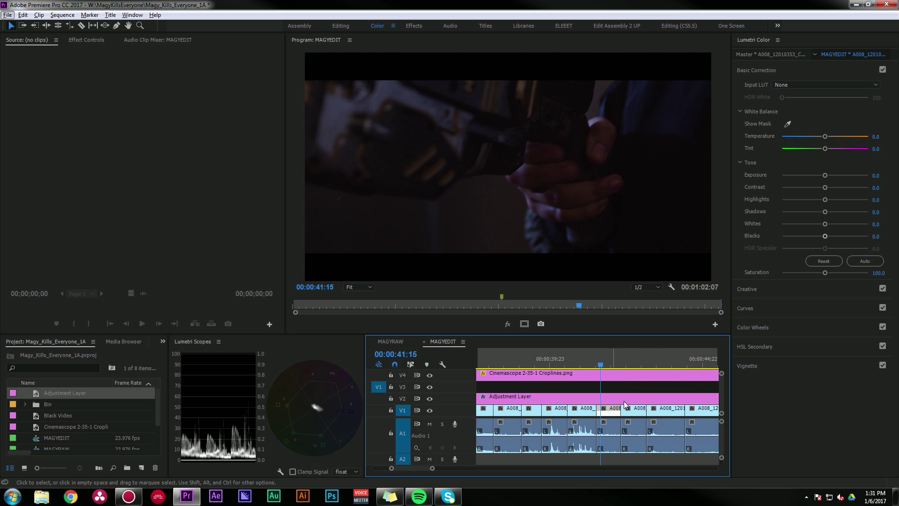
left_click_drag(825, 176, 832, 177)
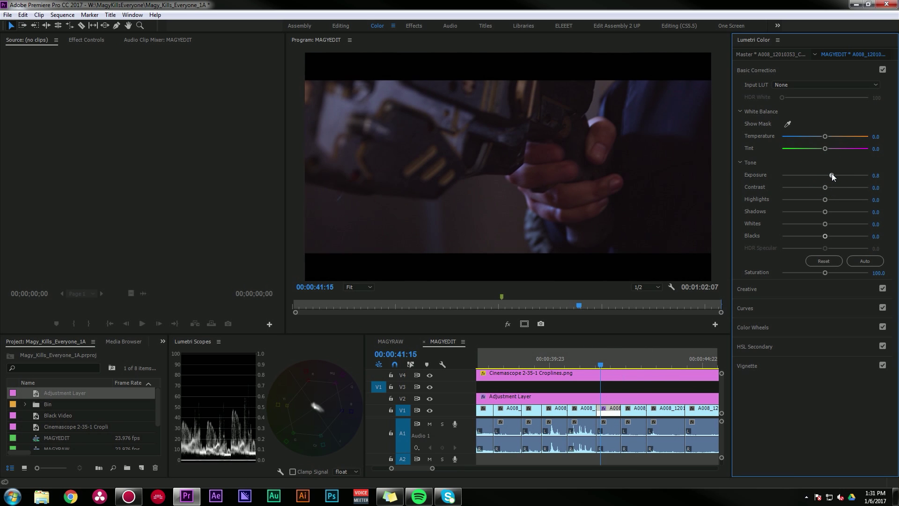
key("backslash")
left_click_drag(608, 364, 619, 362)
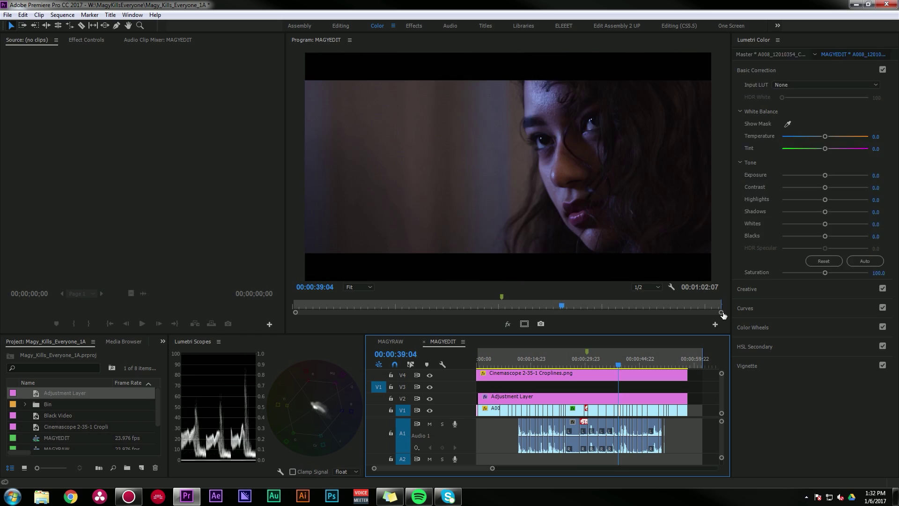
Return to 27:11 and select the A008 clip on V1 under the playhead.
left_click(576, 364)
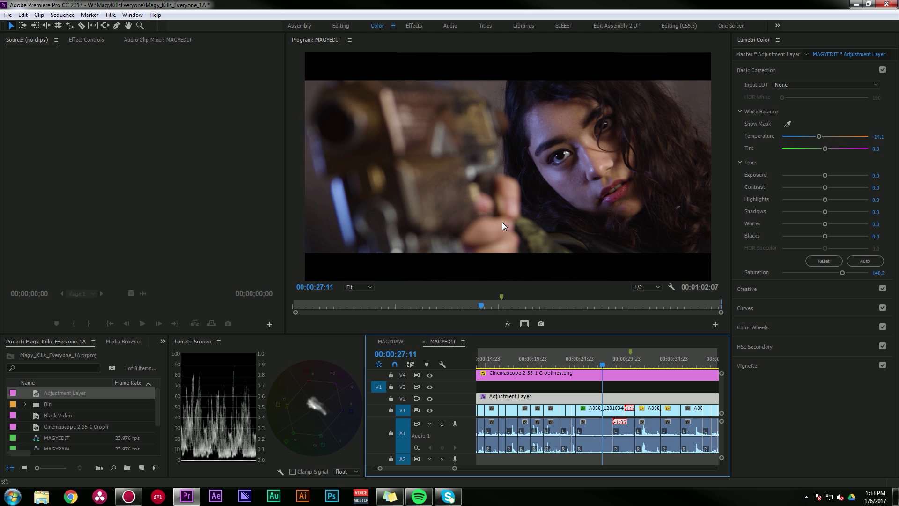
key("d")
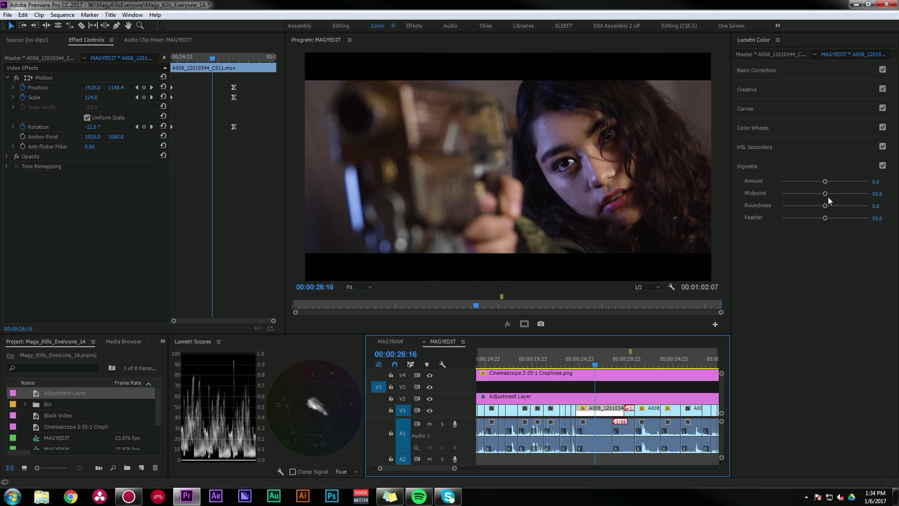
Undo a trial vignette, then lower the A008 shot's Exposure to -0.9.
left_click_drag(824, 182, 813, 206)
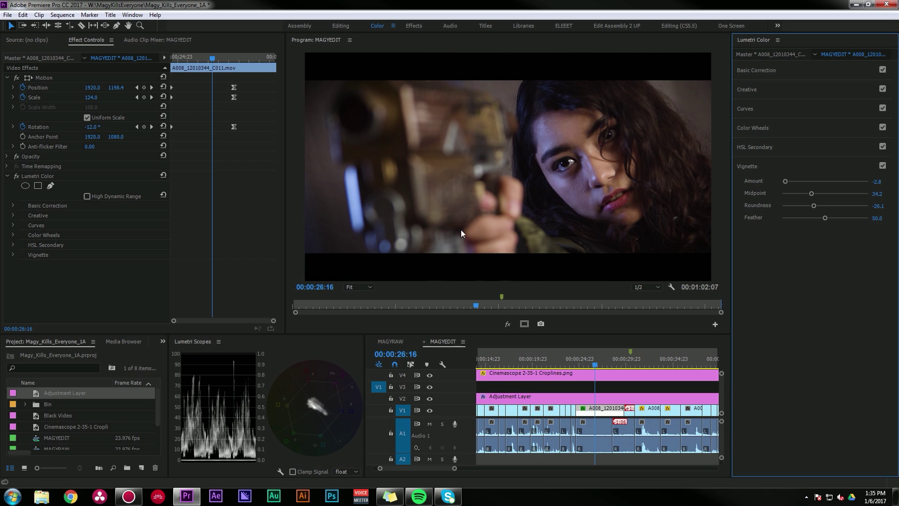
key("ctrl+z")
key("ctrl+z")
key("ctrl+z")
key("ctrl+z")
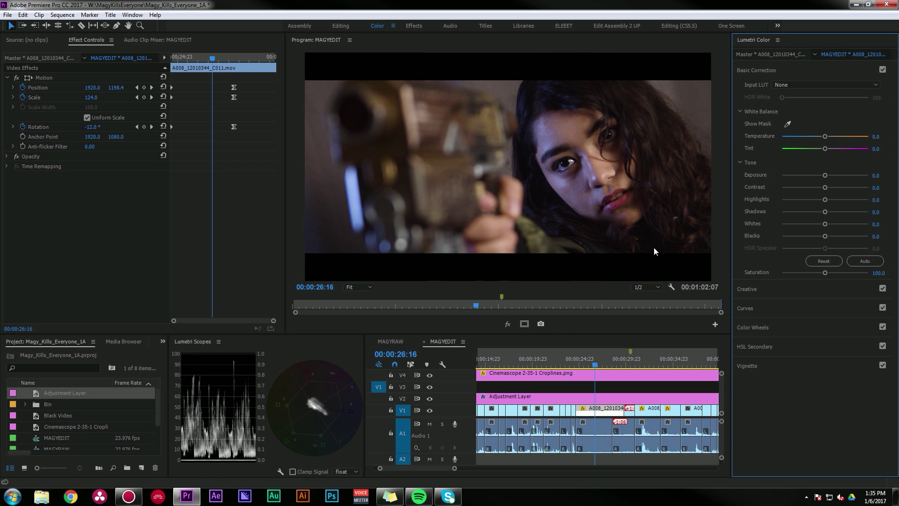
left_click_drag(819, 177, 818, 176)
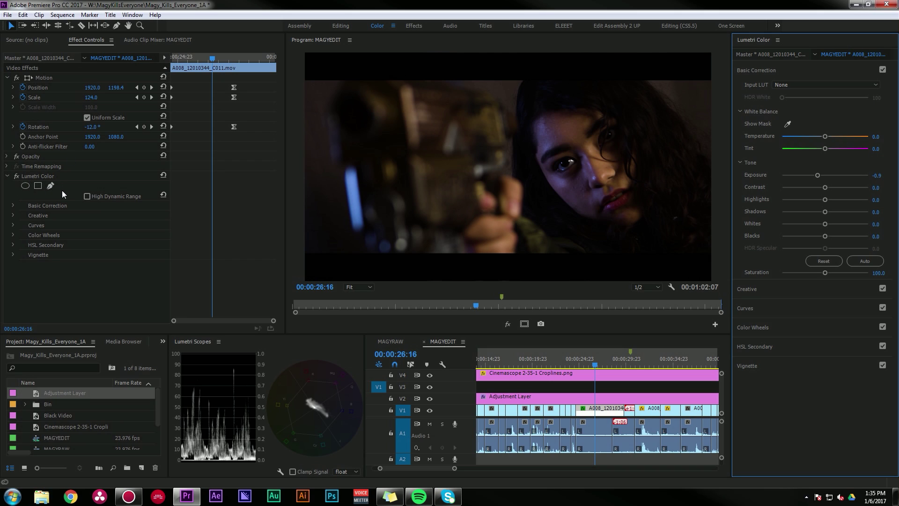
Draw a closed pen mask along the frame's right side, check it at 00:00:27:02, and collapse Lumetri Color.
left_click(51, 186)
left_click(619, 73)
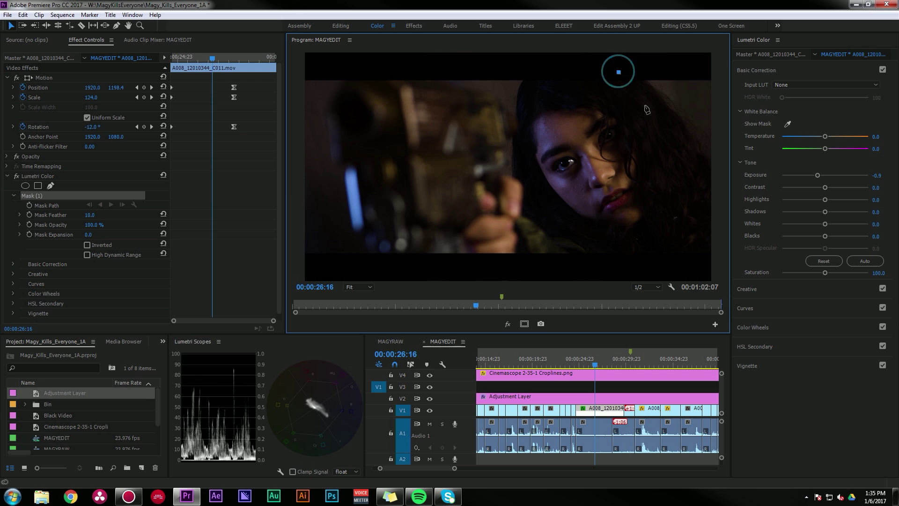
left_click(653, 129)
left_click(718, 238)
left_click(729, 74)
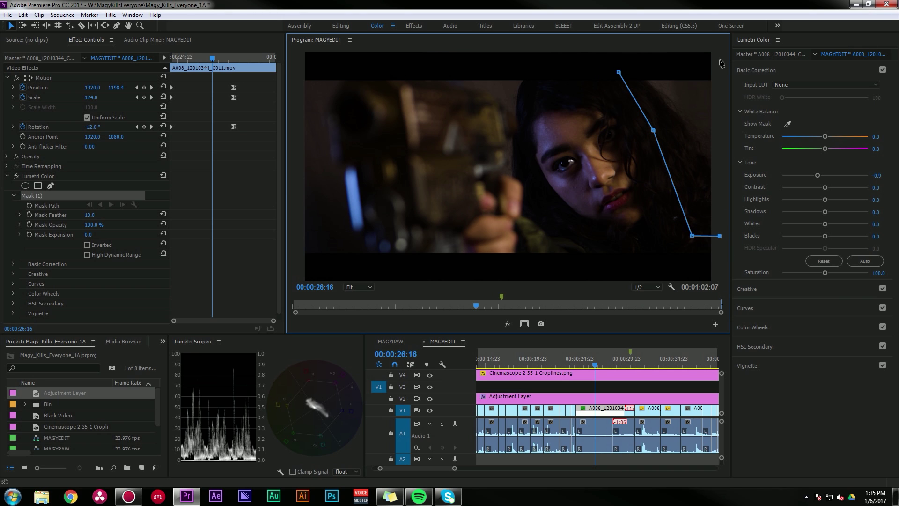
left_click(619, 72)
left_click_drag(591, 363, 601, 363)
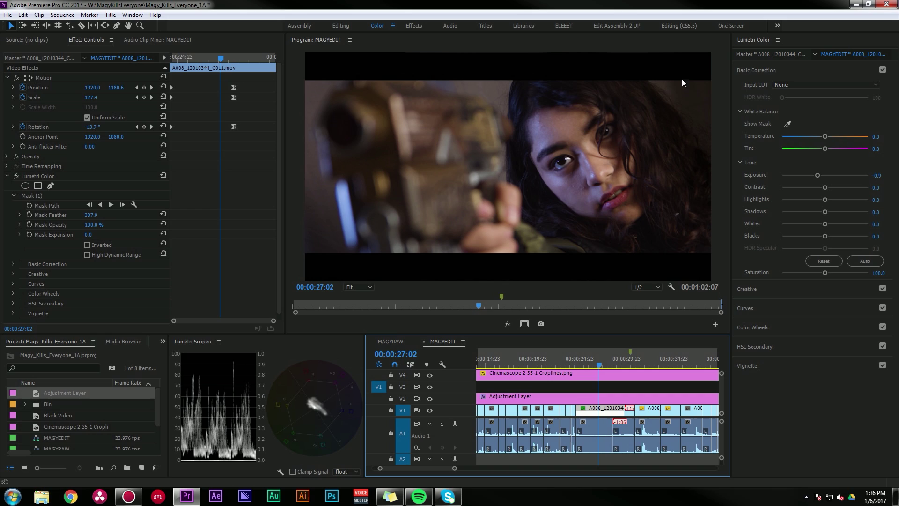
left_click(7, 178)
left_click(7, 176)
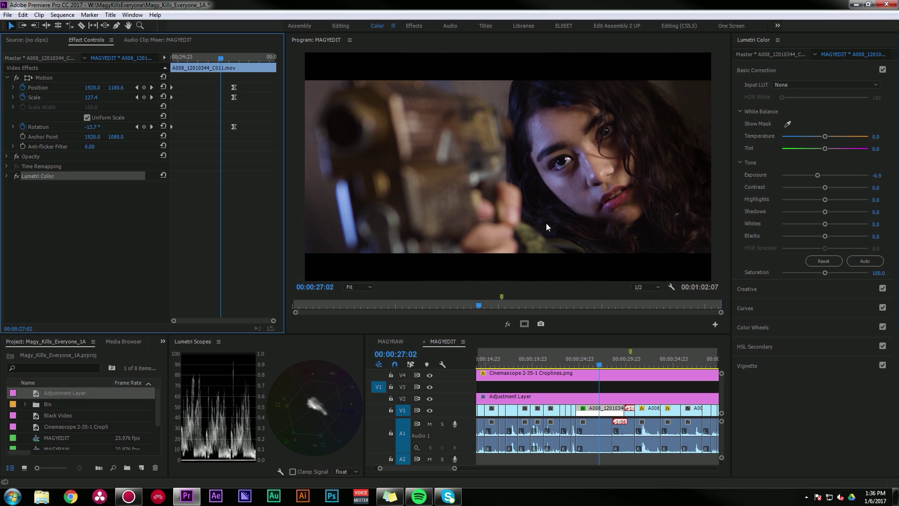
Reset the duplicated Lumetri Color correction and delete its copied mask.
left_click(153, 221)
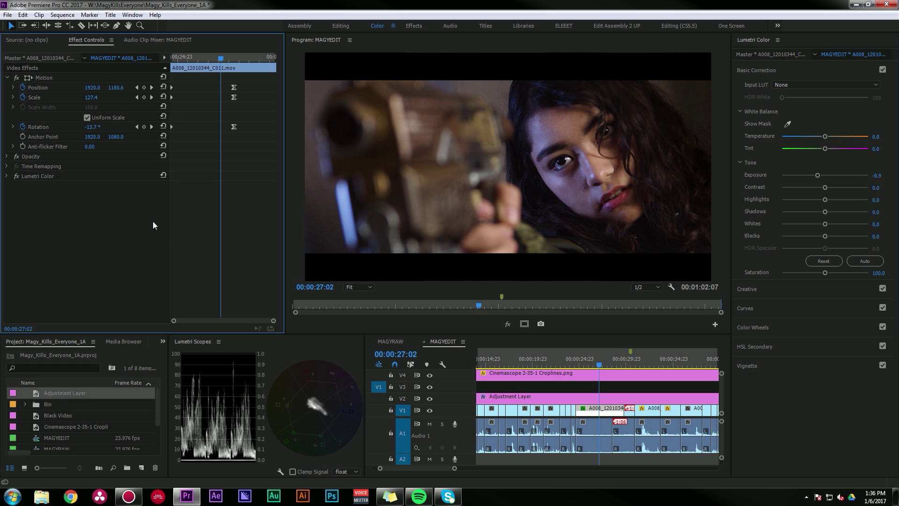
left_click(7, 176)
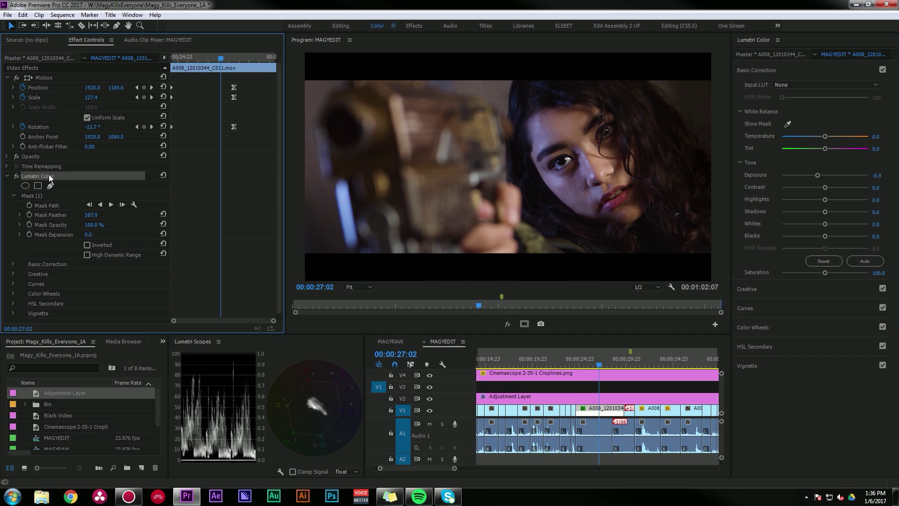
left_click(7, 176)
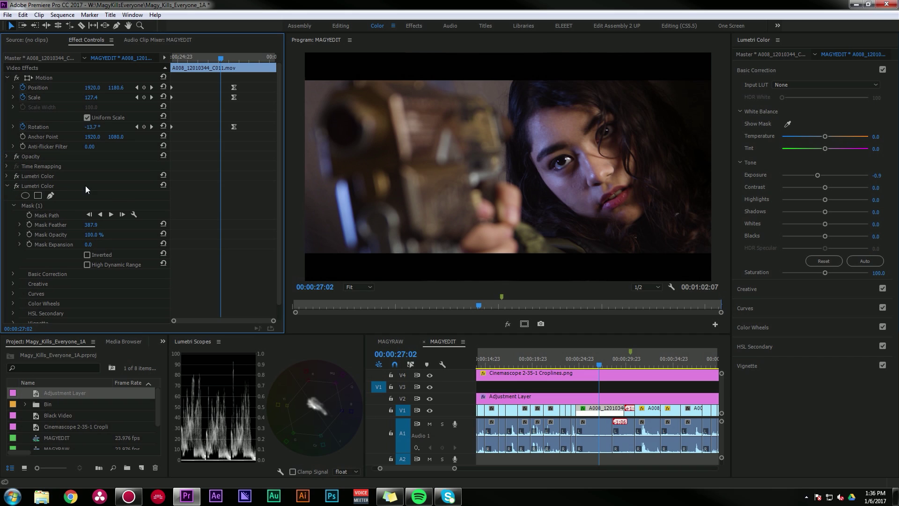
left_click(163, 184)
left_click(56, 187)
key("Delete")
Warm the second correction to Temperature 19.6 inside a face ellipse mask and track it forward.
left_click_drag(825, 136, 835, 137)
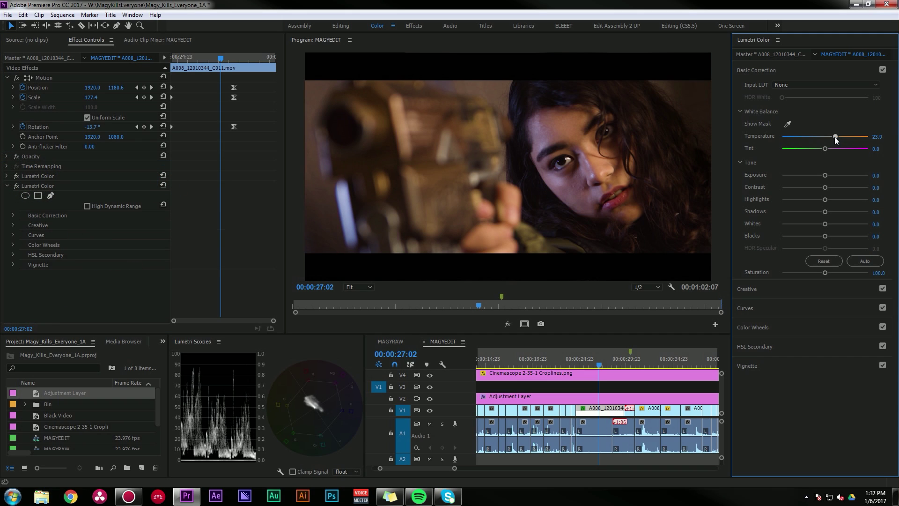
left_click(26, 196)
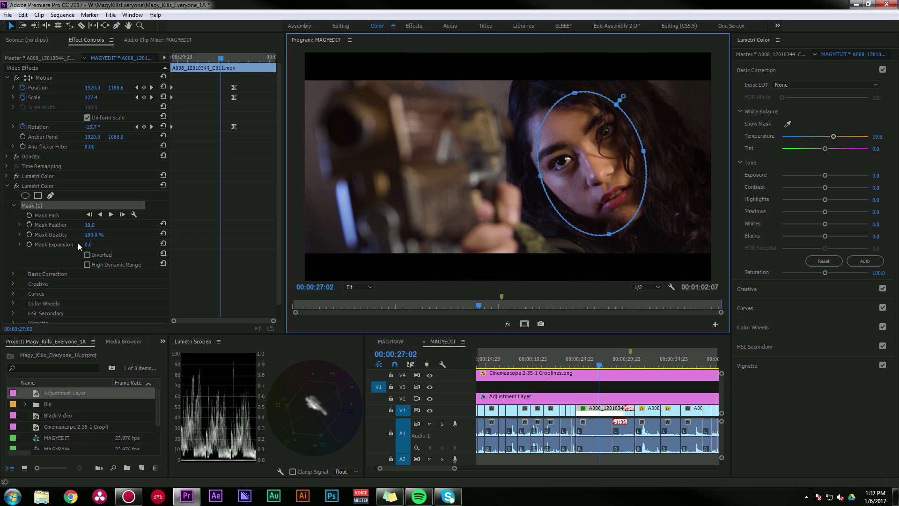
left_click(111, 214)
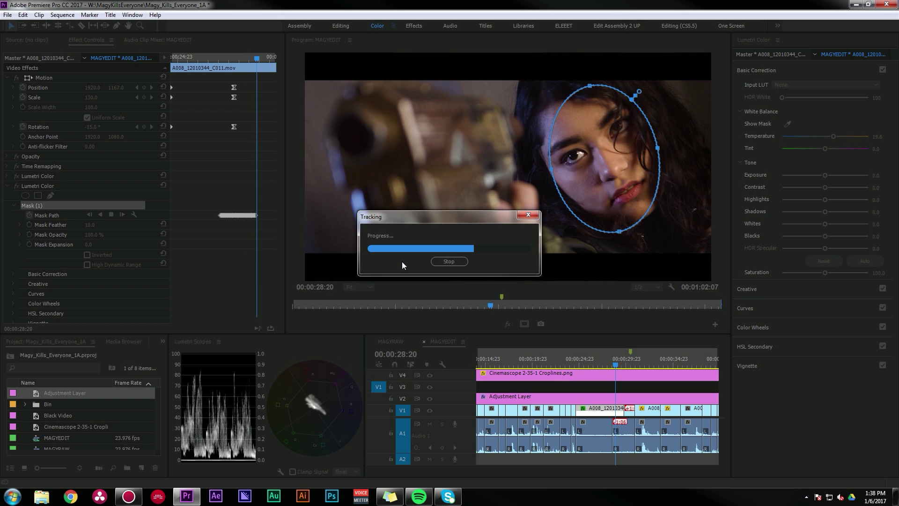
After tracking finishes, bring the playhead back to 00:00:26:12 to see the warmed face.
left_click(583, 388)
scroll(583, 388, "down", 5)
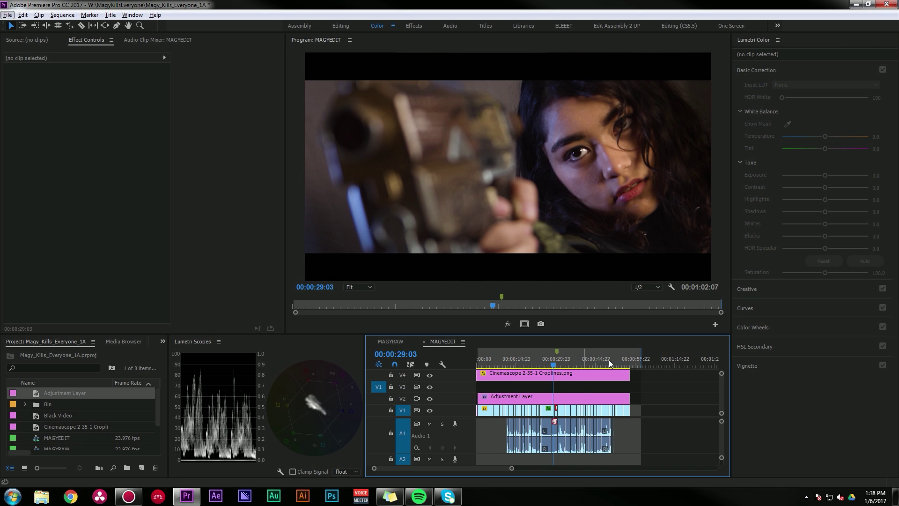
left_click_drag(611, 360, 546, 363)
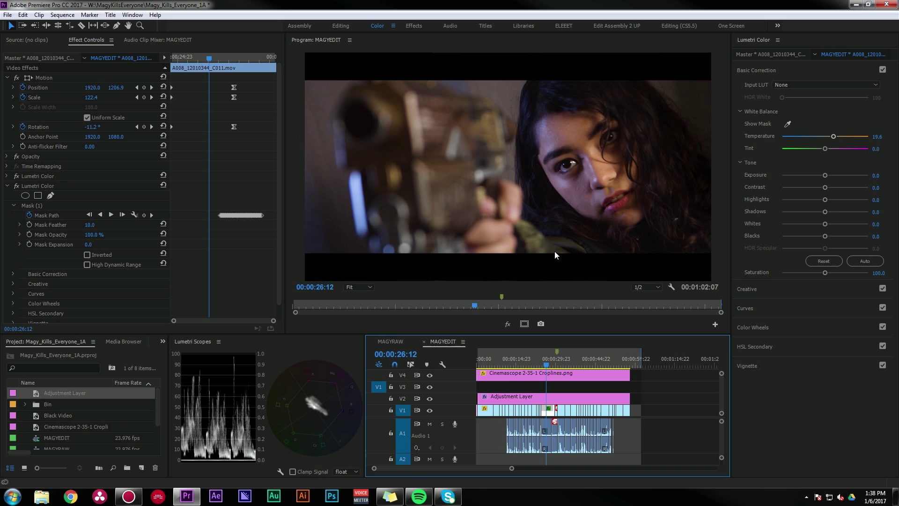